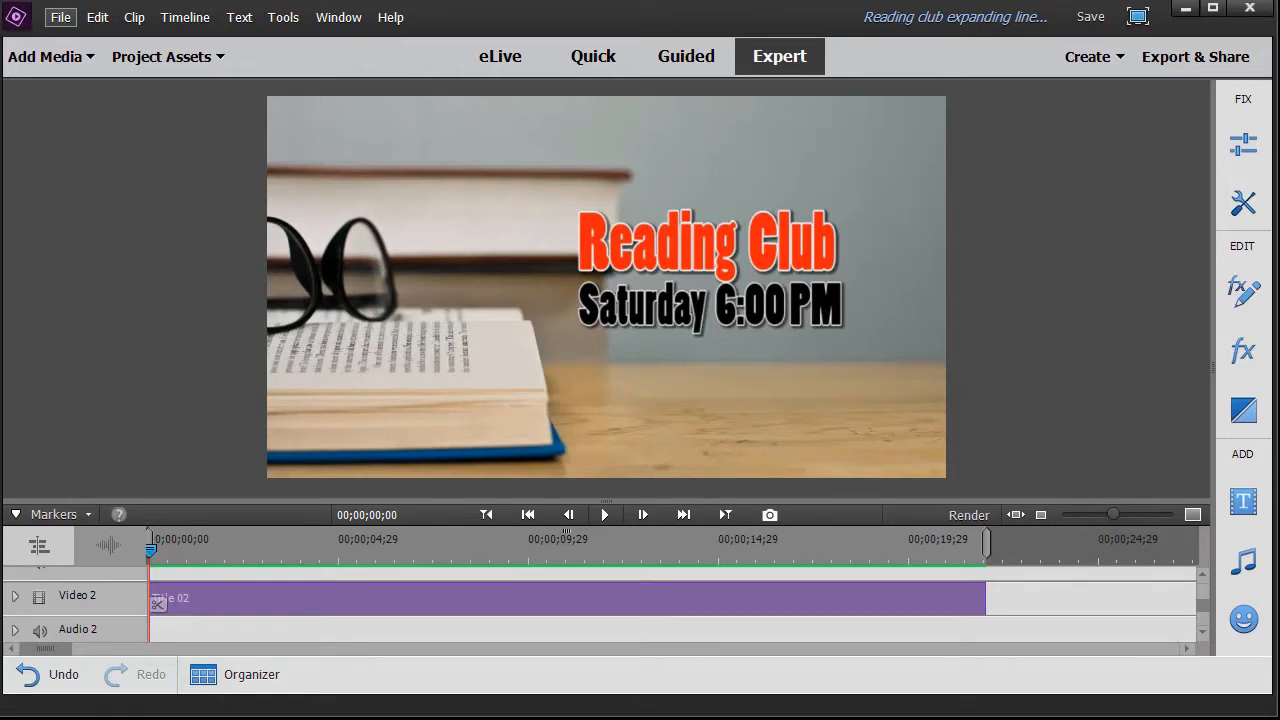
- Place 72x1280bar.png at the start of the Video 3 track and extend it to the end of the title clip
click(1203, 573)
click(1202, 573)
click(1202, 573)
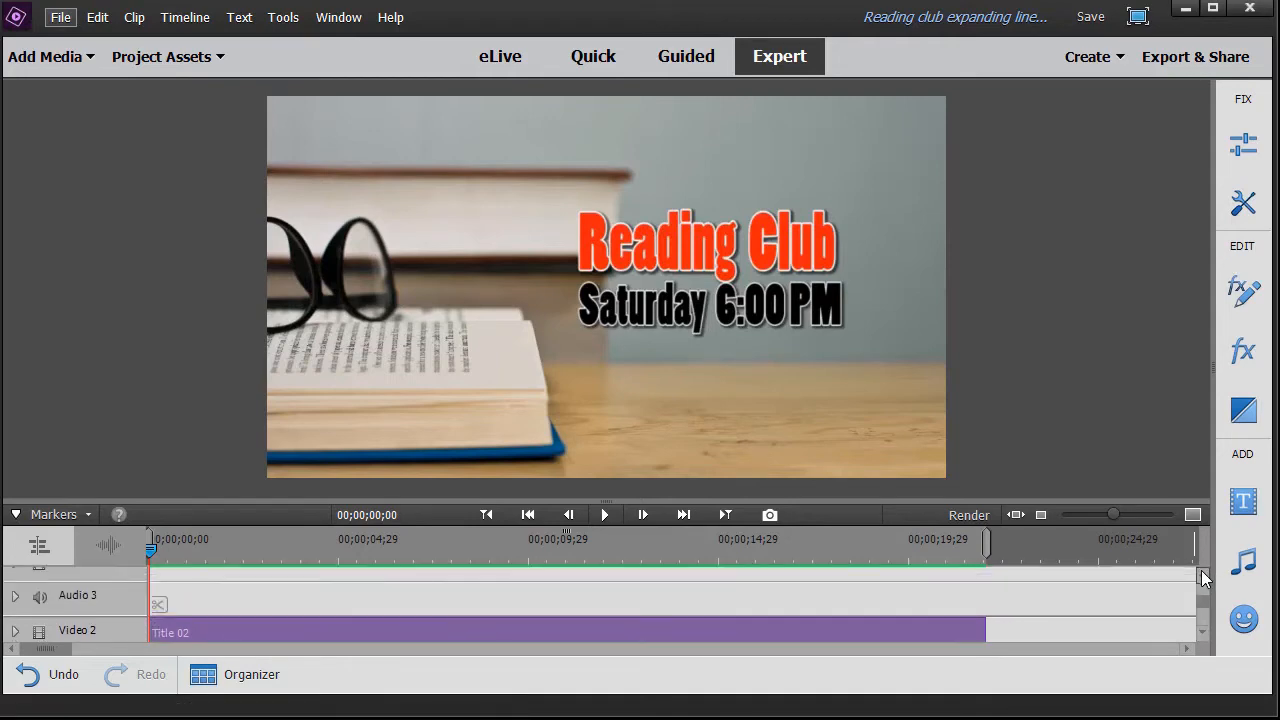
click(150, 62)
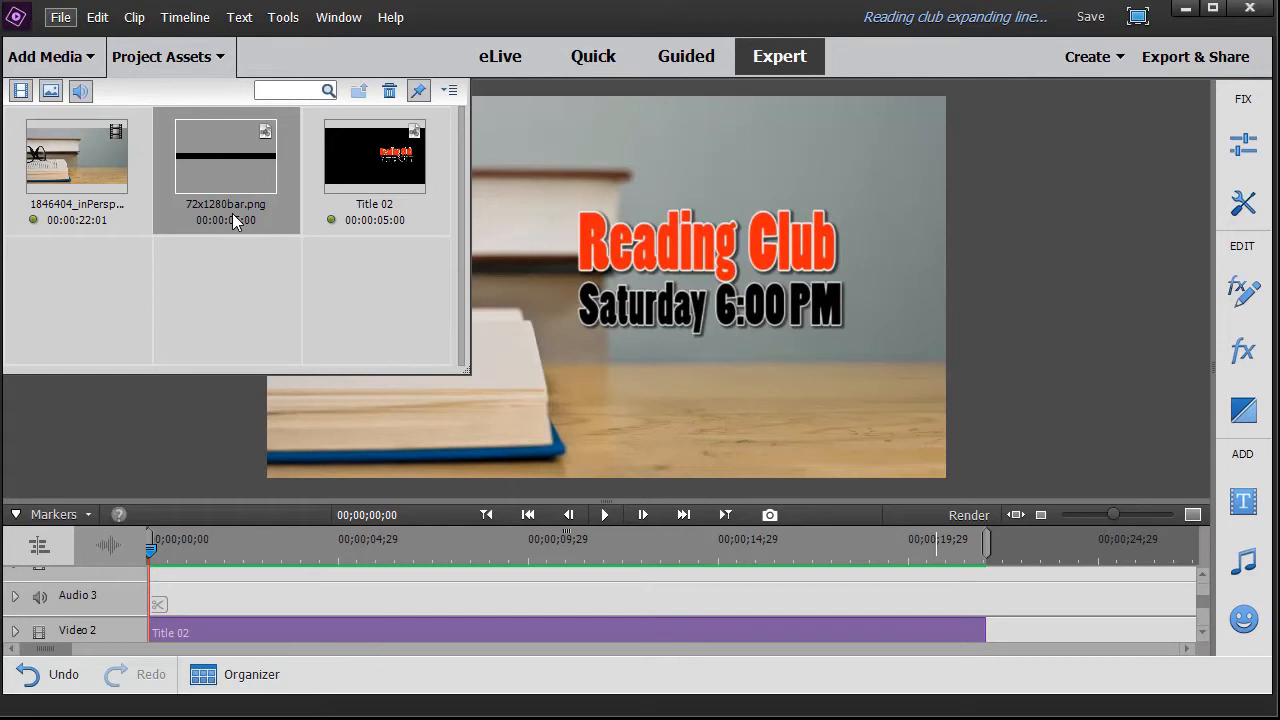
drag(218, 165, 148, 598)
drag(342, 577, 985, 590)
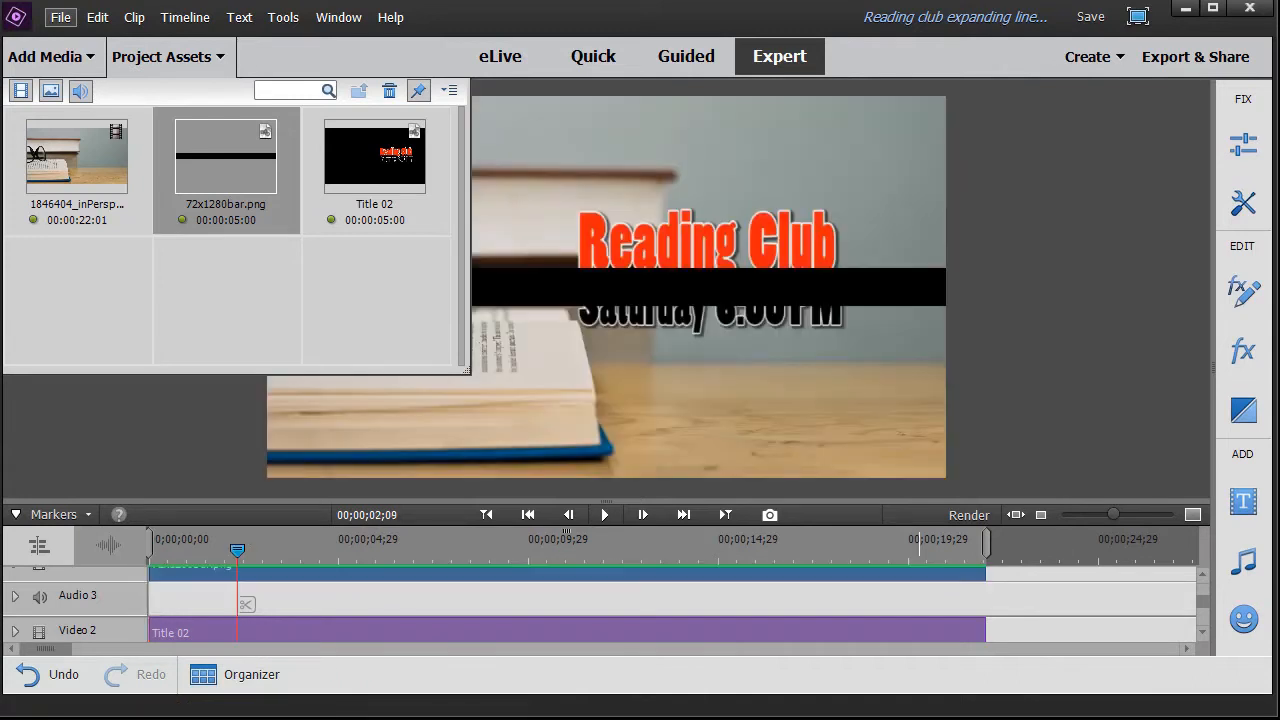
click(160, 60)
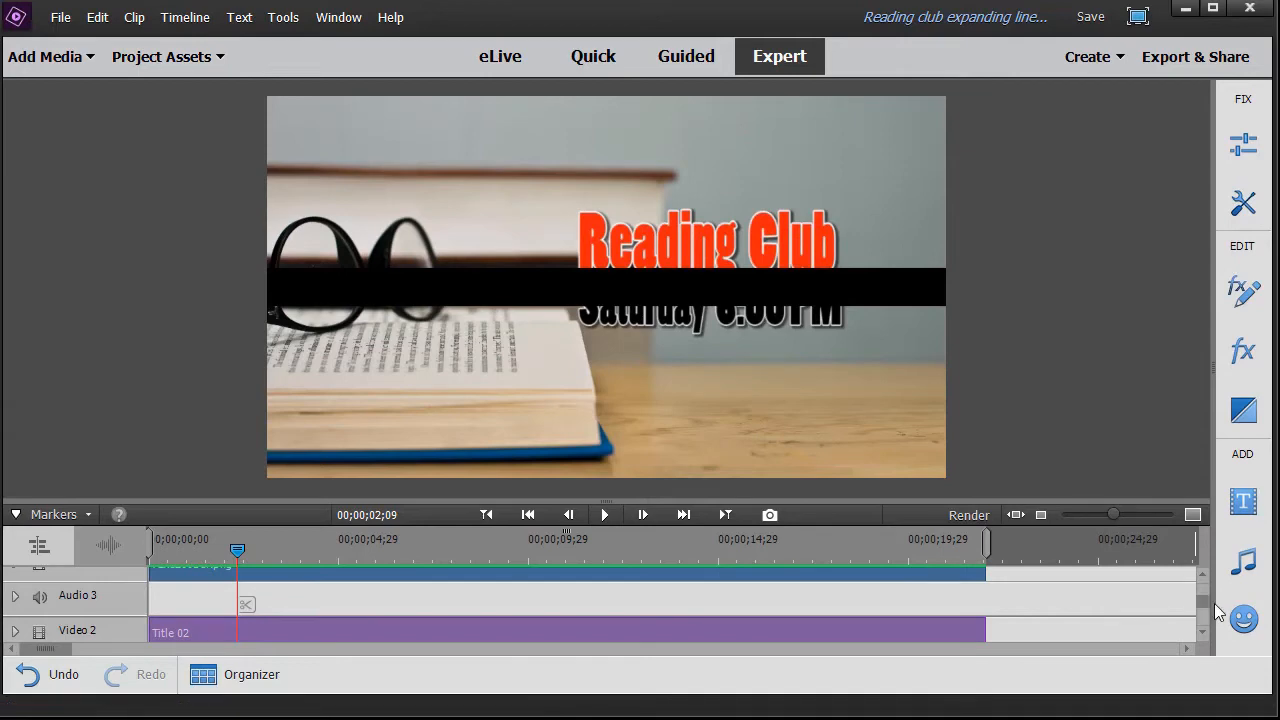
- In the bar clip's Motion settings, turn off Uniform Scale at the clip's start and reduce Scale Width to about 57.7
scroll(1204, 582, up, 3)
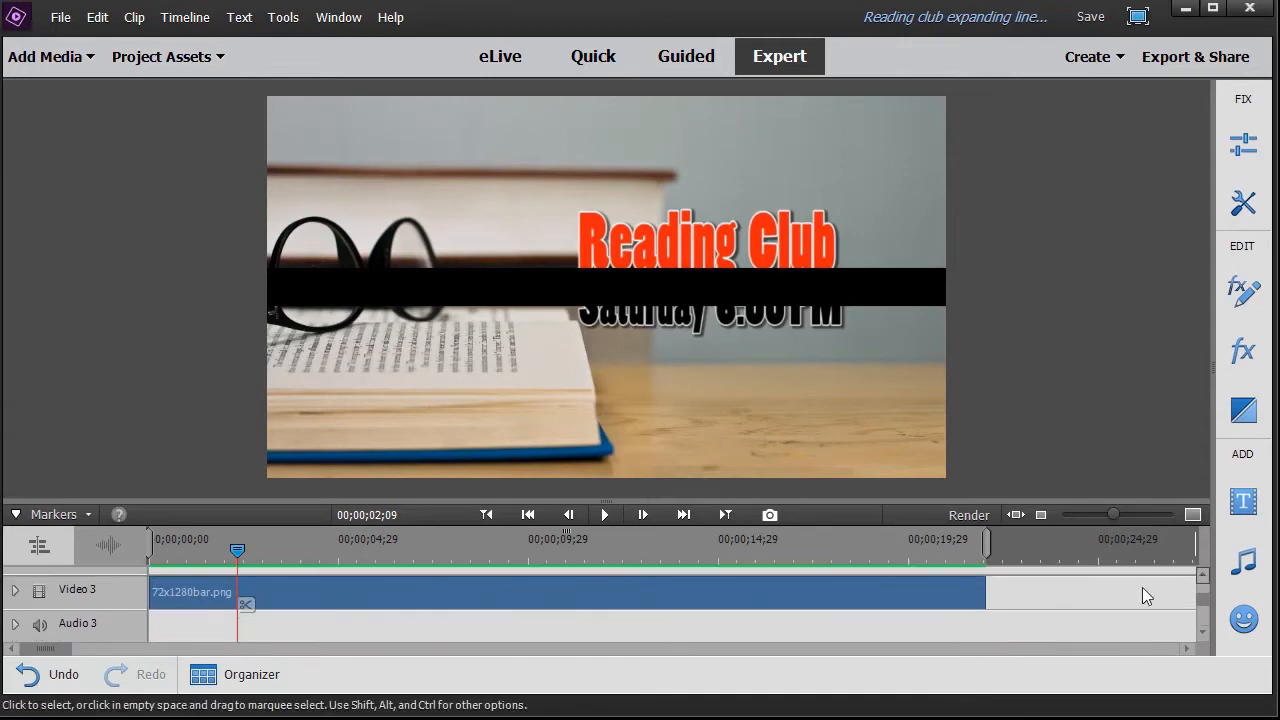
click(734, 596)
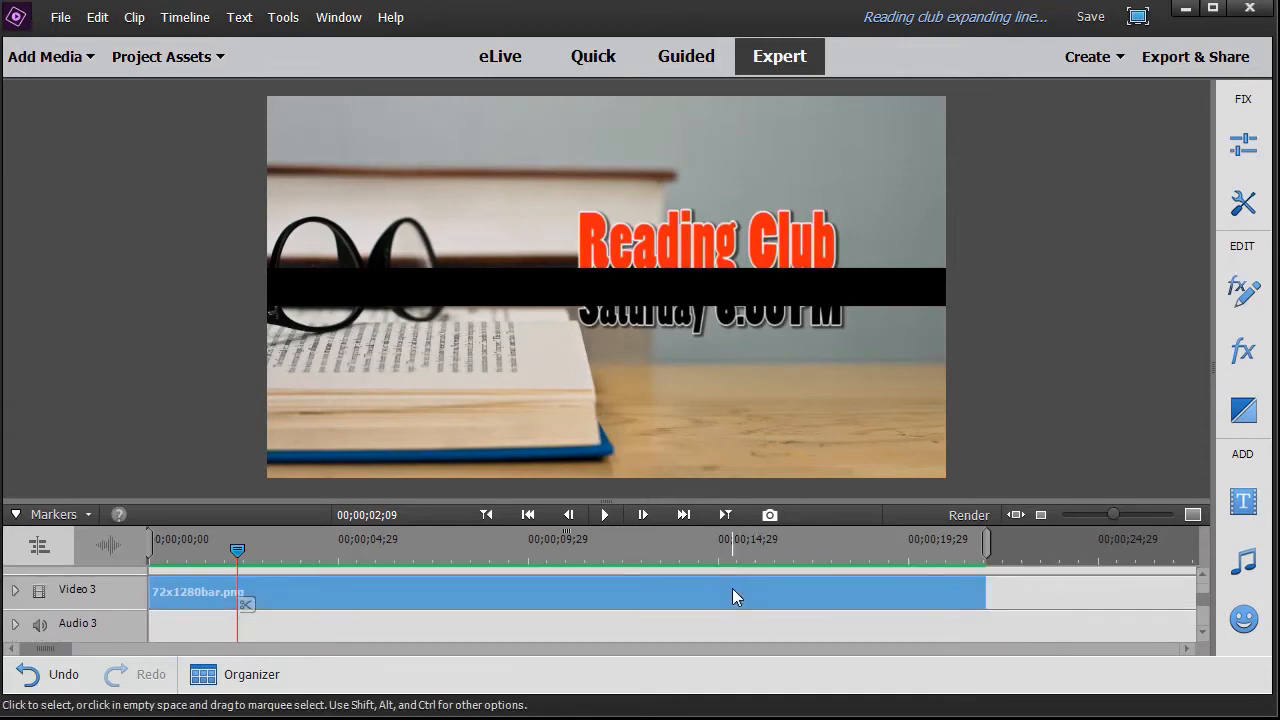
click(1248, 292)
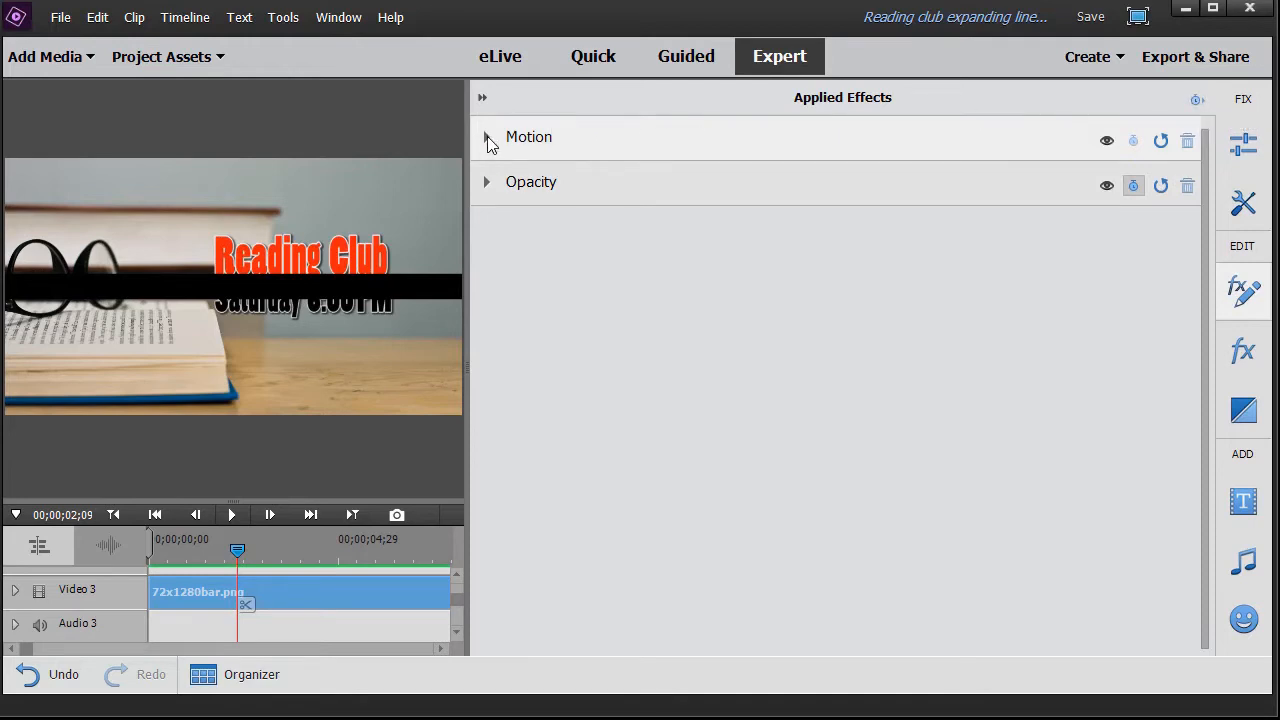
click(488, 140)
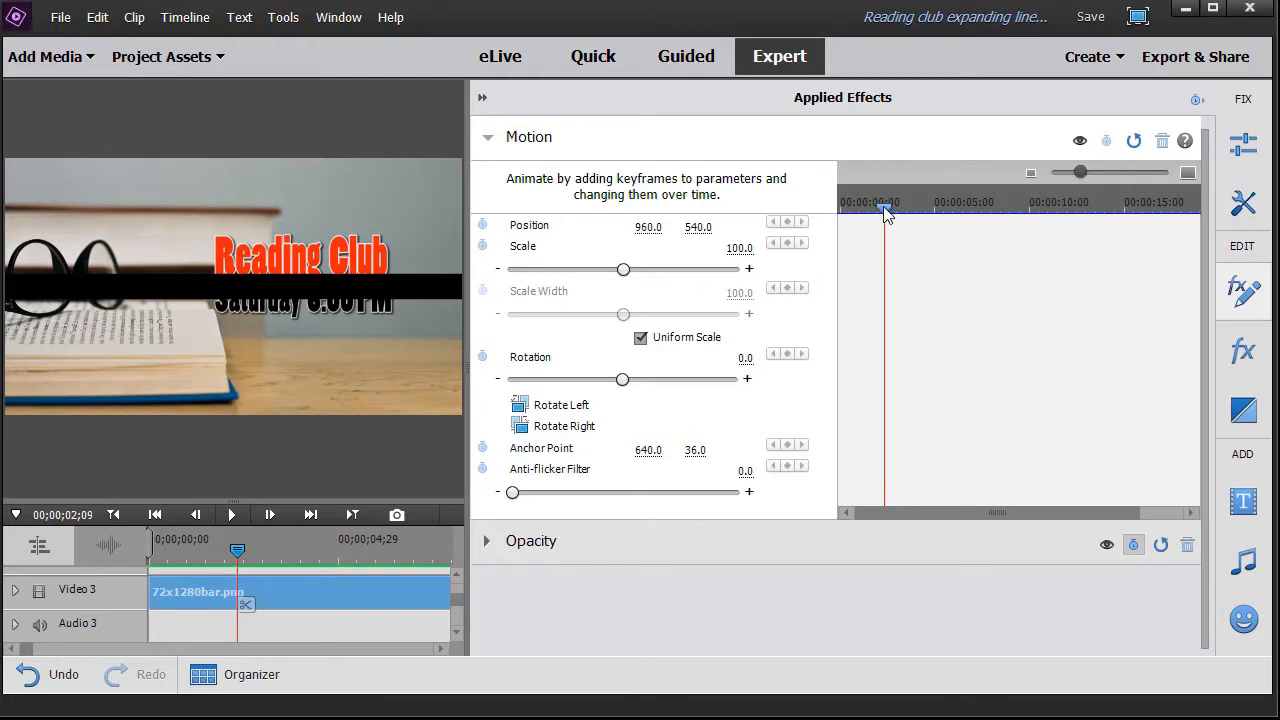
drag(885, 210, 823, 214)
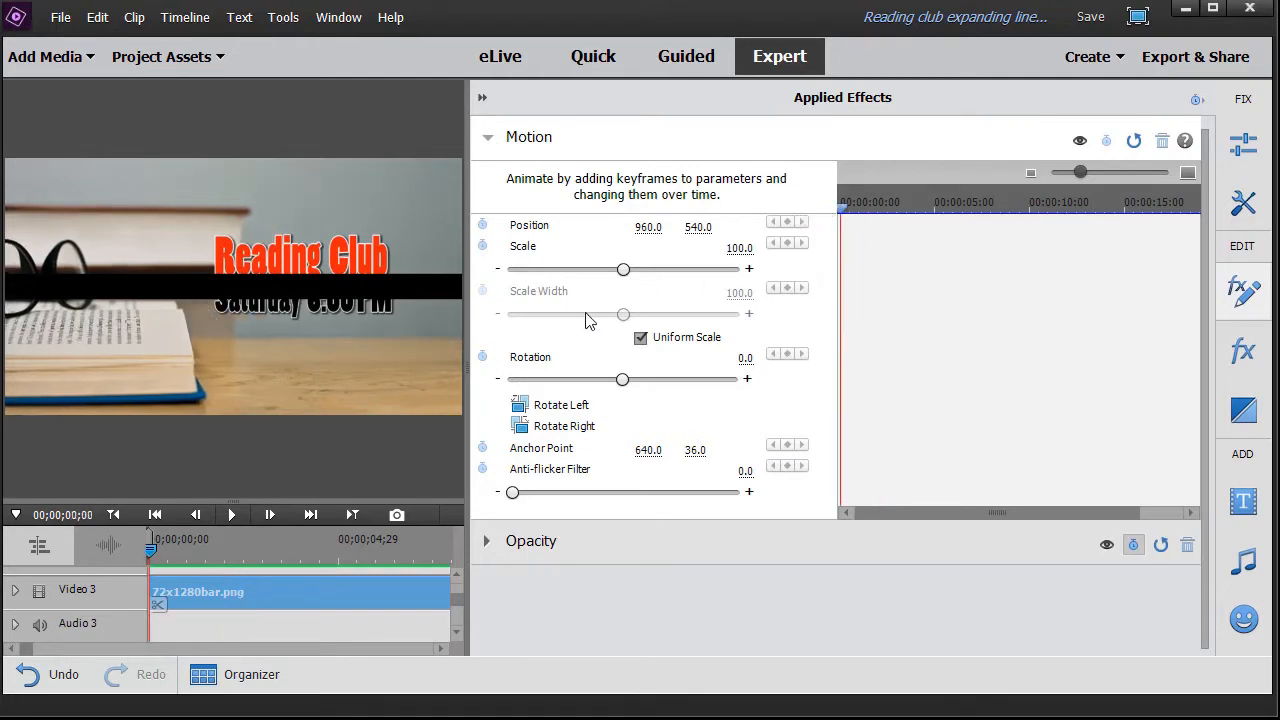
click(641, 339)
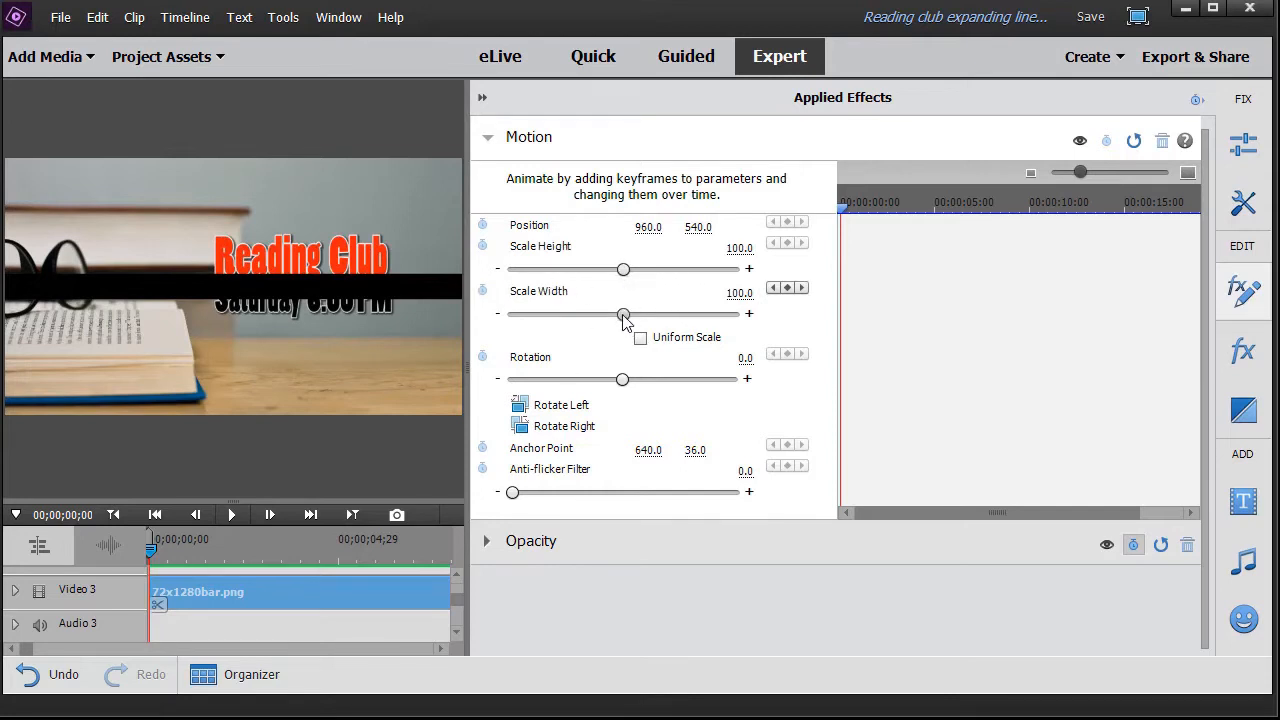
drag(625, 318, 579, 322)
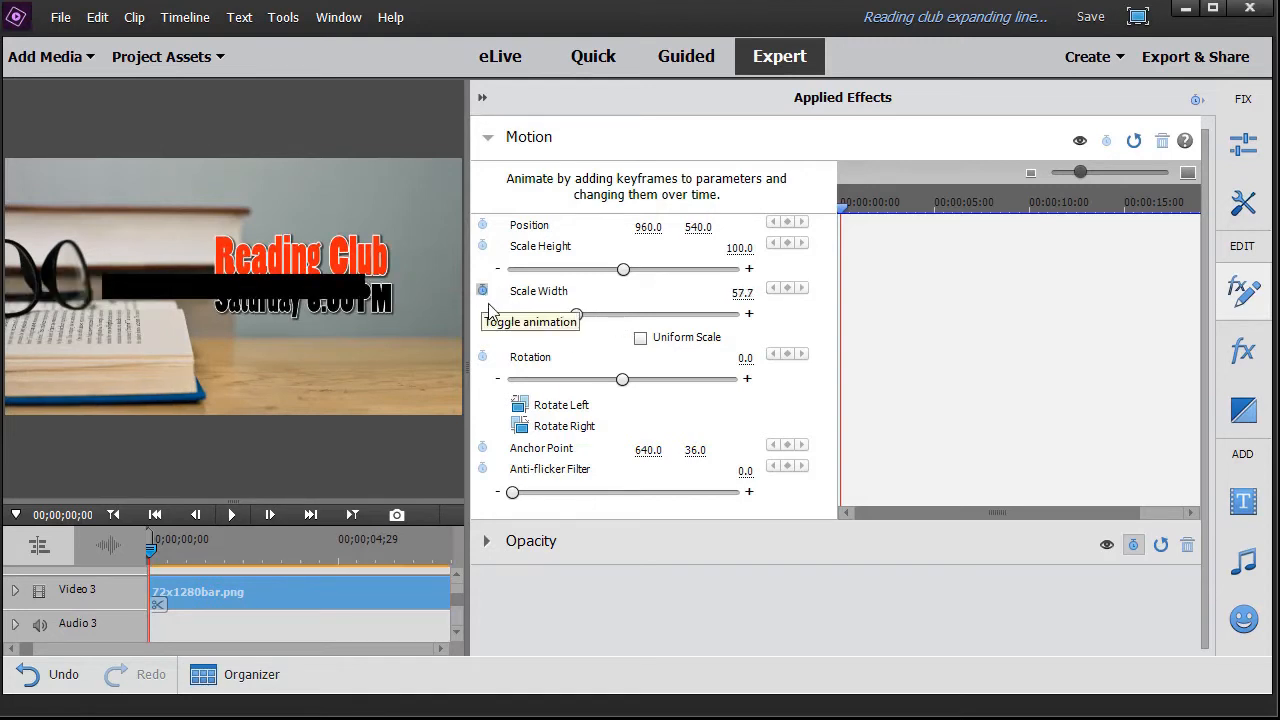
- Shape the bar into a thin line below the title with Scale Width 39.6, Scale Height 30.6 and position about 1245.7, 733.3
click(222, 292)
drag(262, 286, 331, 348)
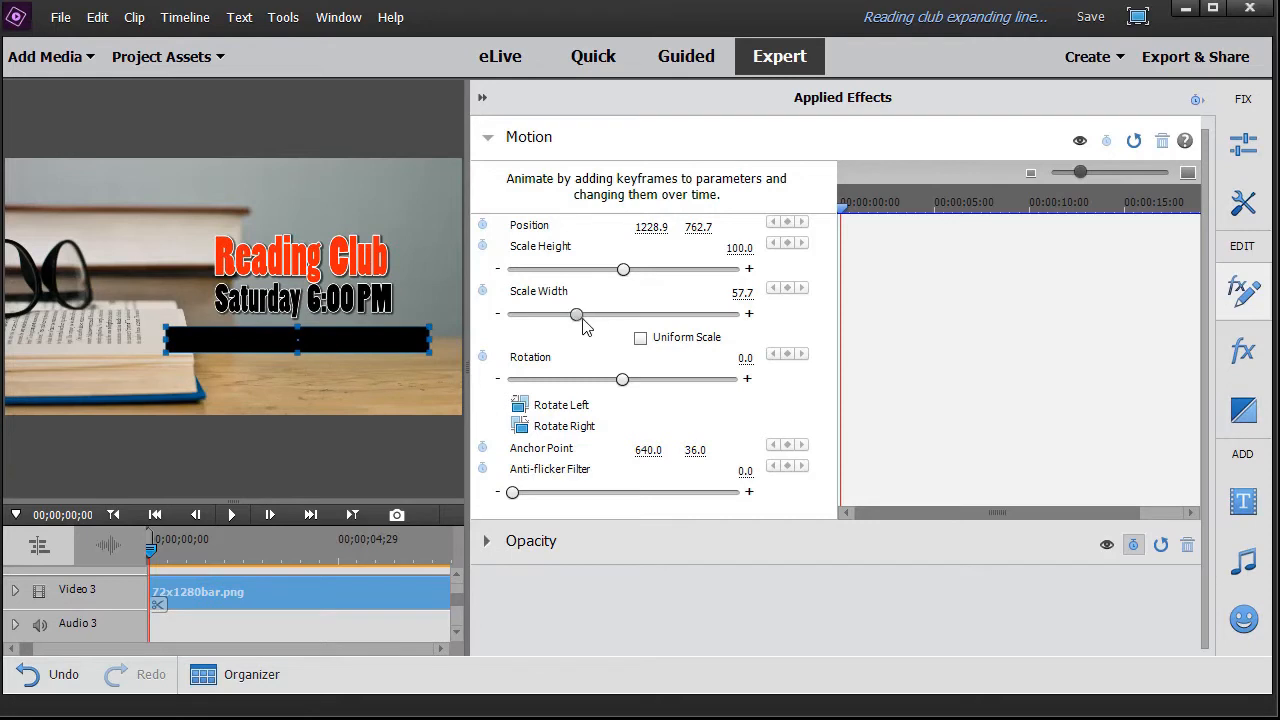
drag(578, 320, 556, 322)
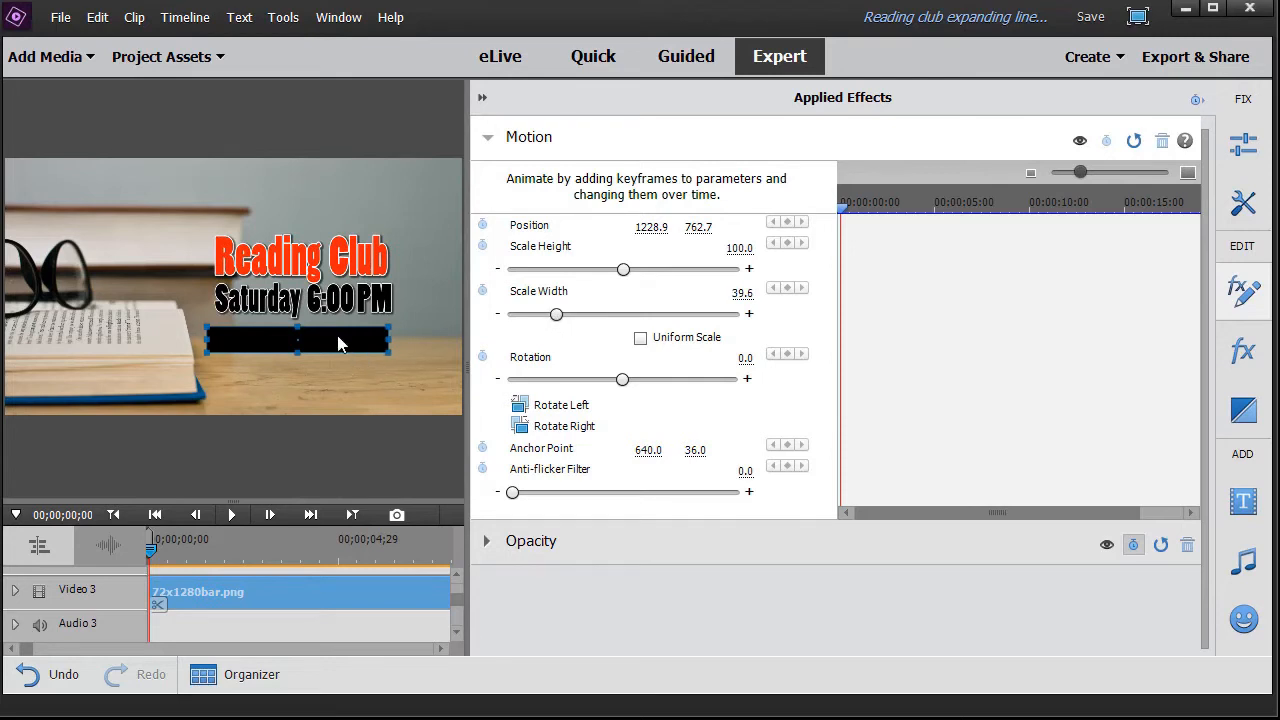
mouse_move(333, 345)
mouse_down()
mouse_move(337, 331)
mouse_move(353, 346)
mouse_up()
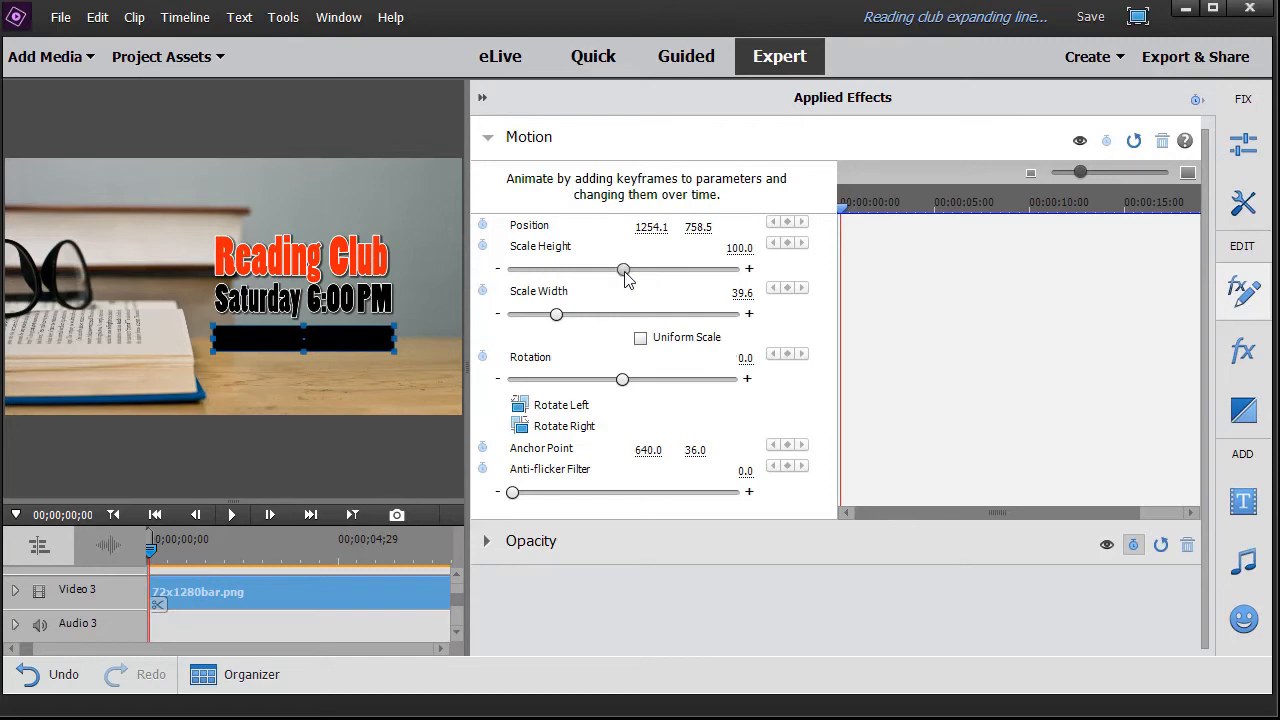
drag(625, 277, 537, 289)
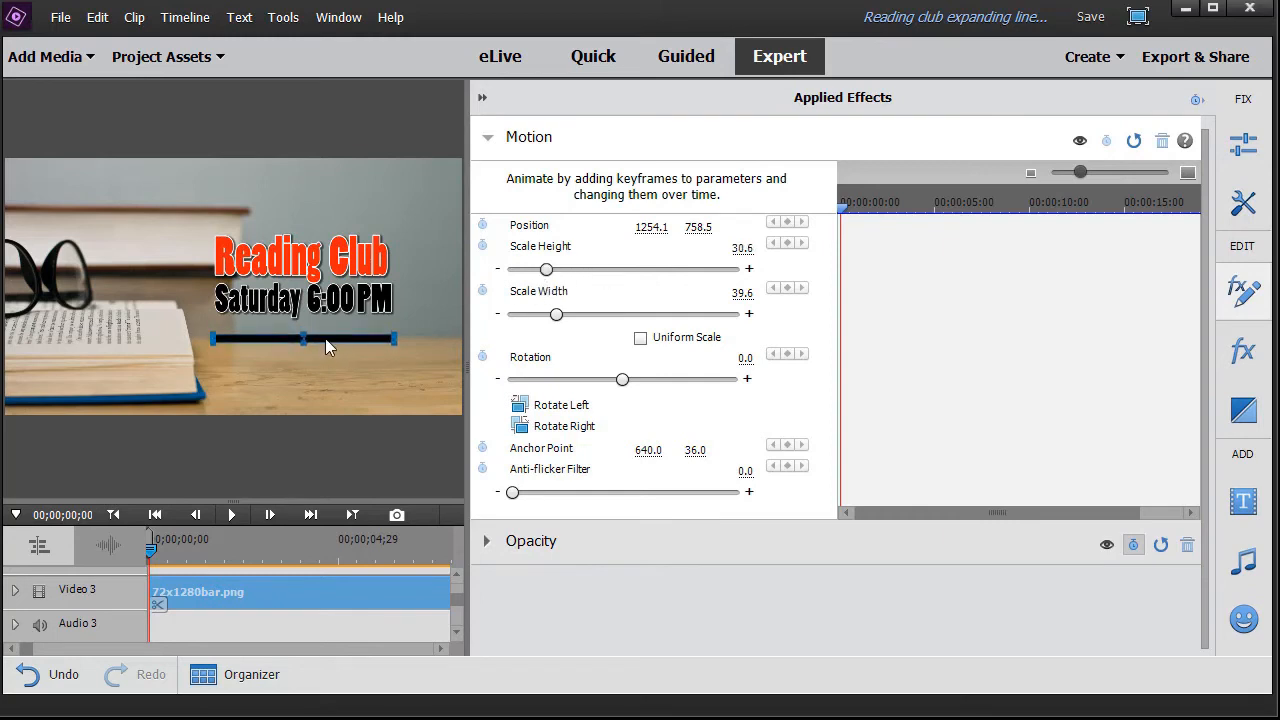
drag(320, 336, 316, 332)
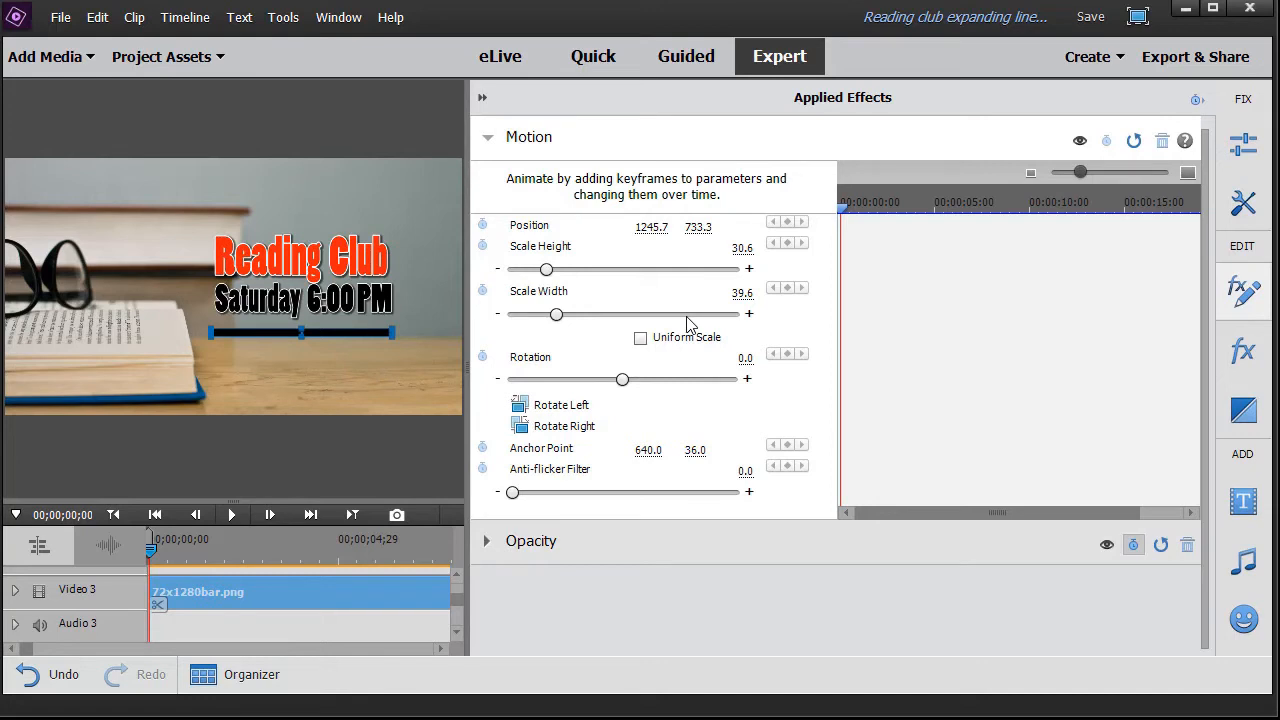
- Animate the bar's Scale Width with one keyframe at the clip's start and another at 00;00;04;00
click(483, 291)
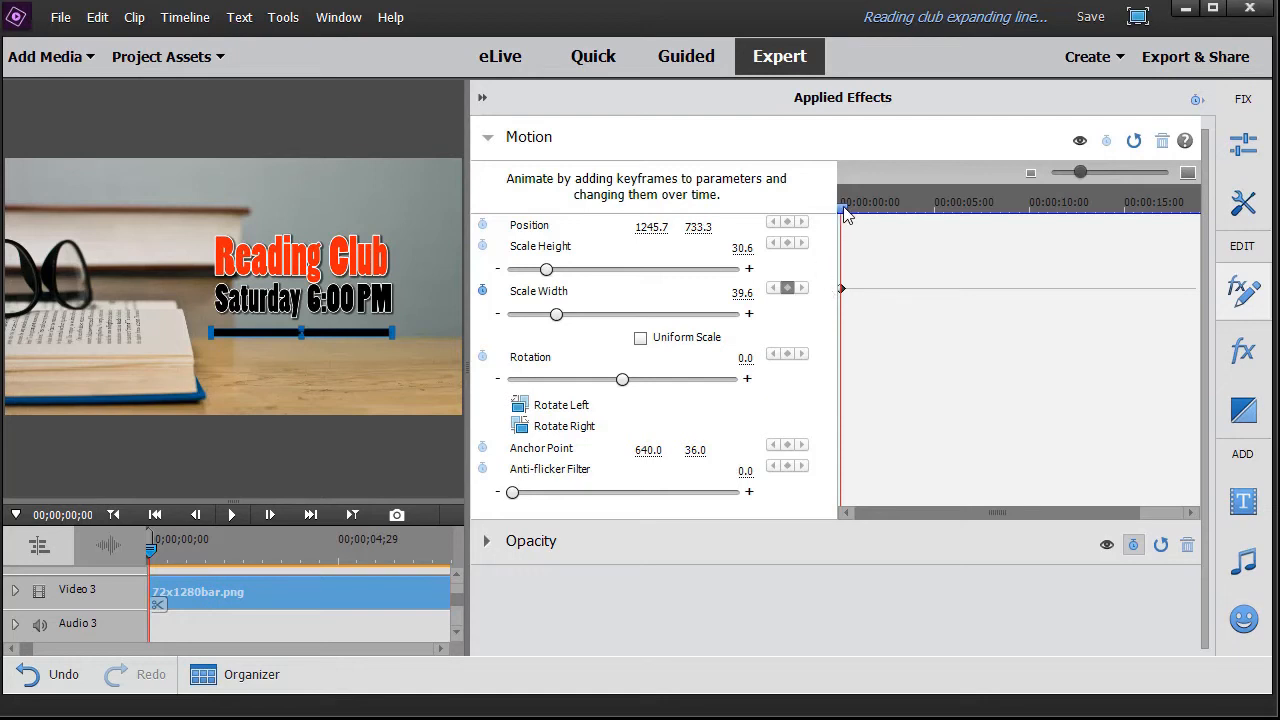
drag(843, 213, 914, 224)
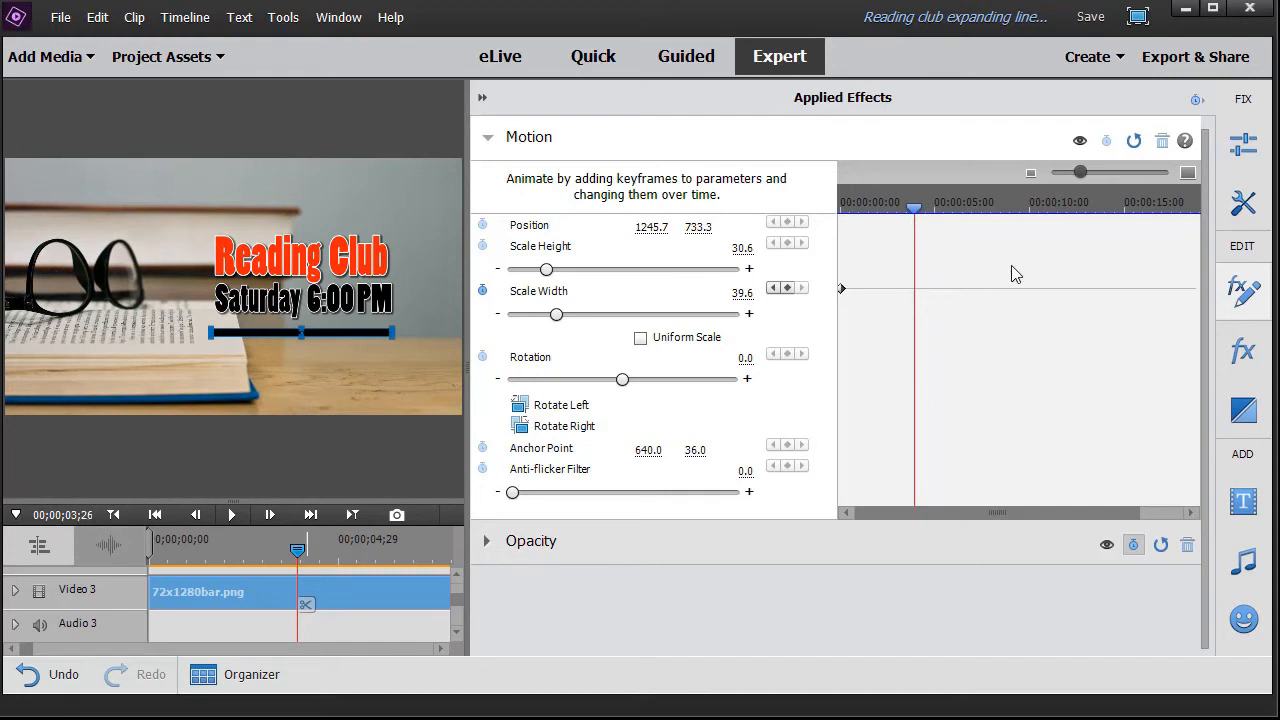
key(Right)
key(Right)
key(Right)
key(Right)
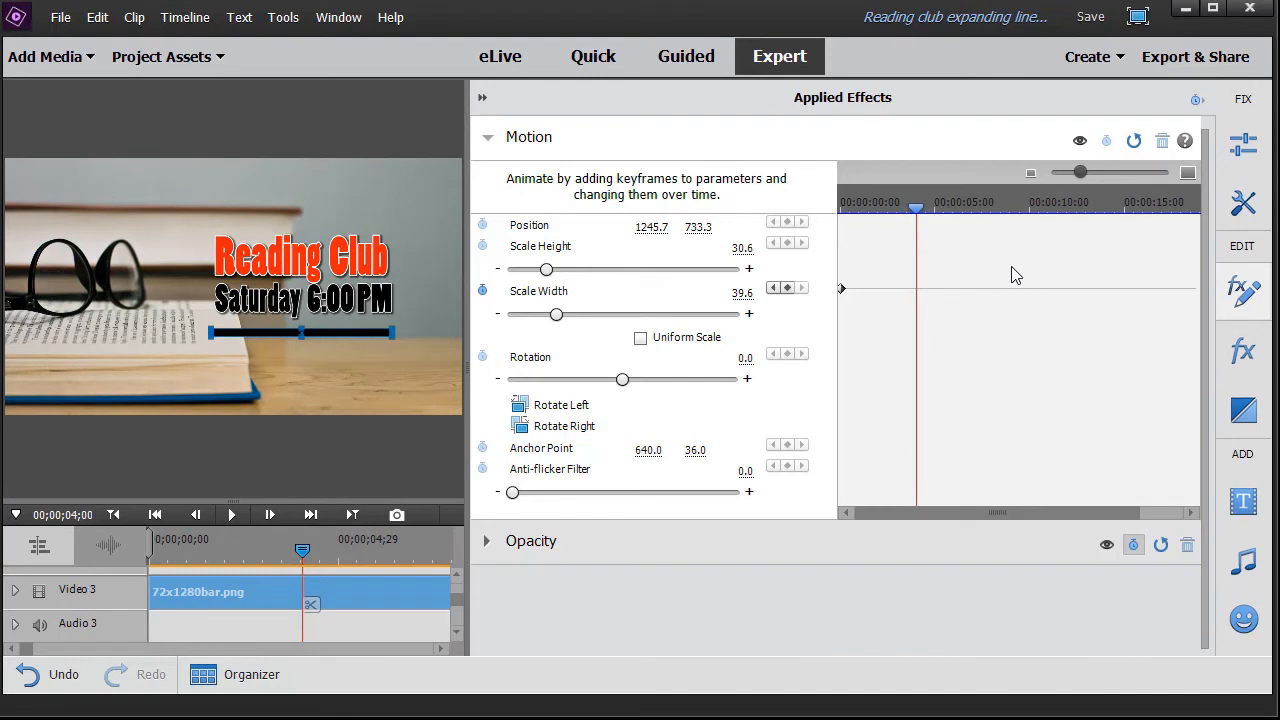
click(787, 289)
- Set the bar's Scale Width to 0.0 at the first keyframe and preview the expanding line
click(775, 289)
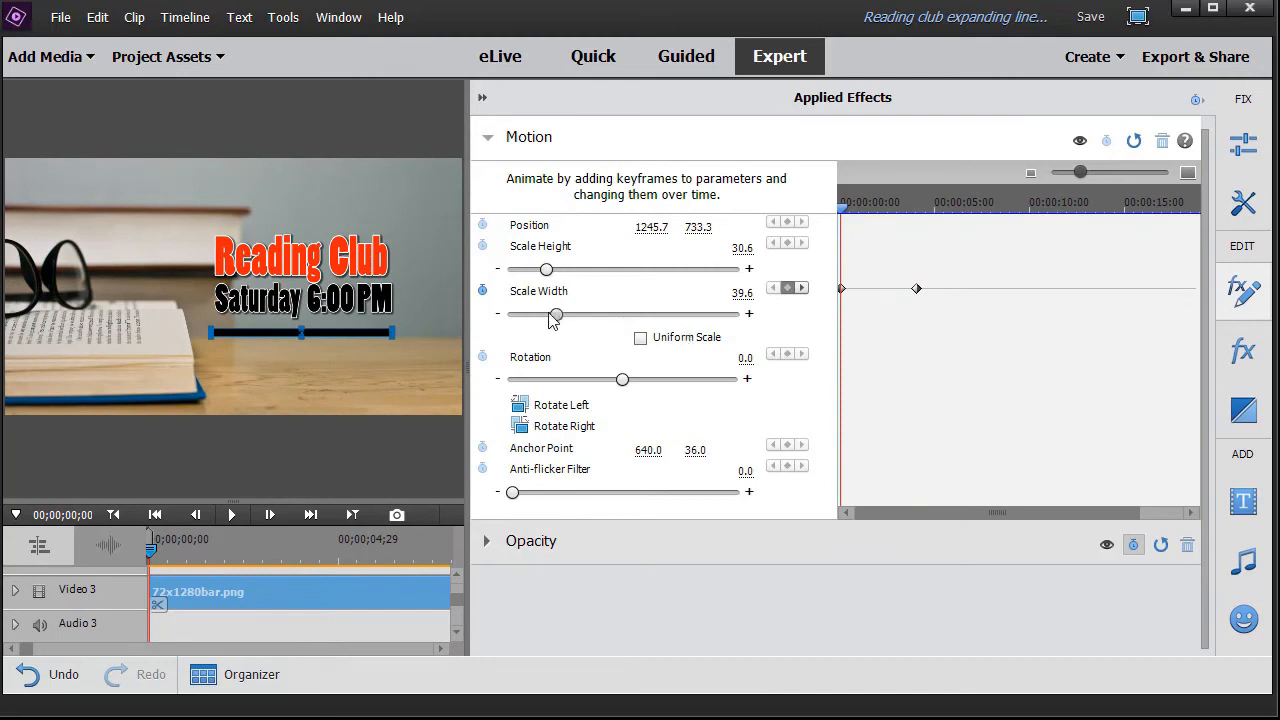
drag(558, 317, 492, 325)
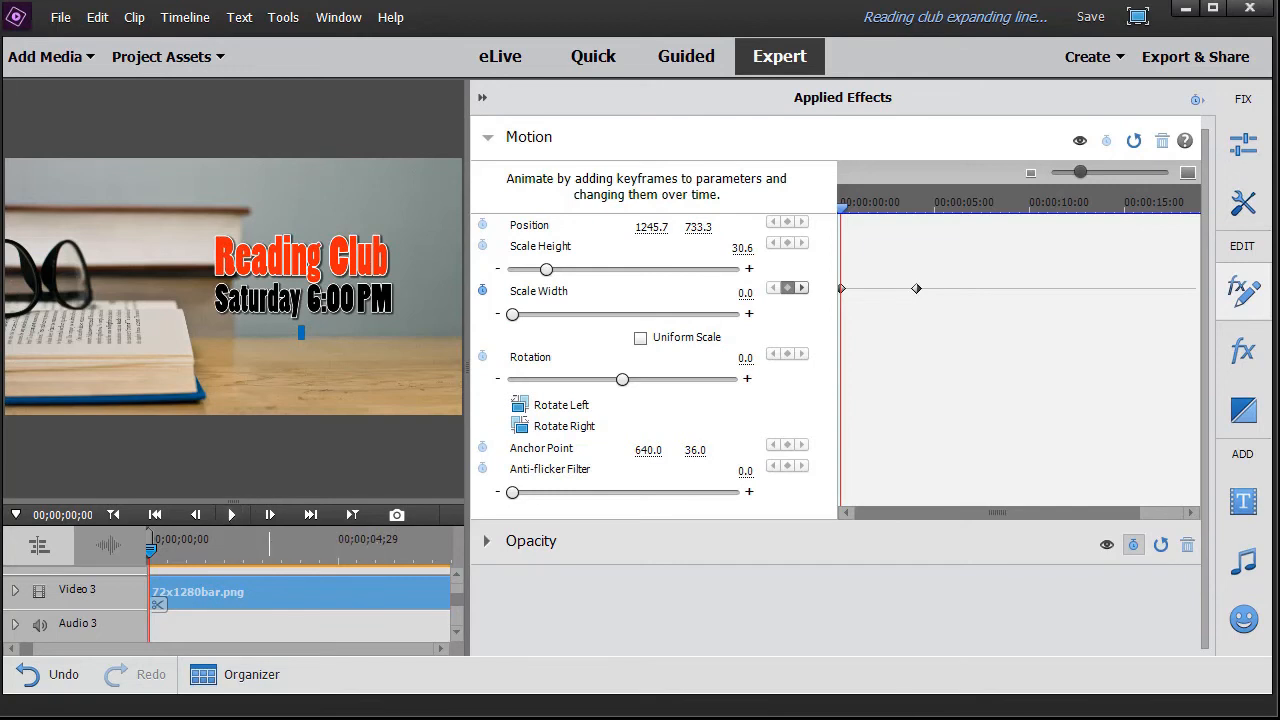
click(230, 516)
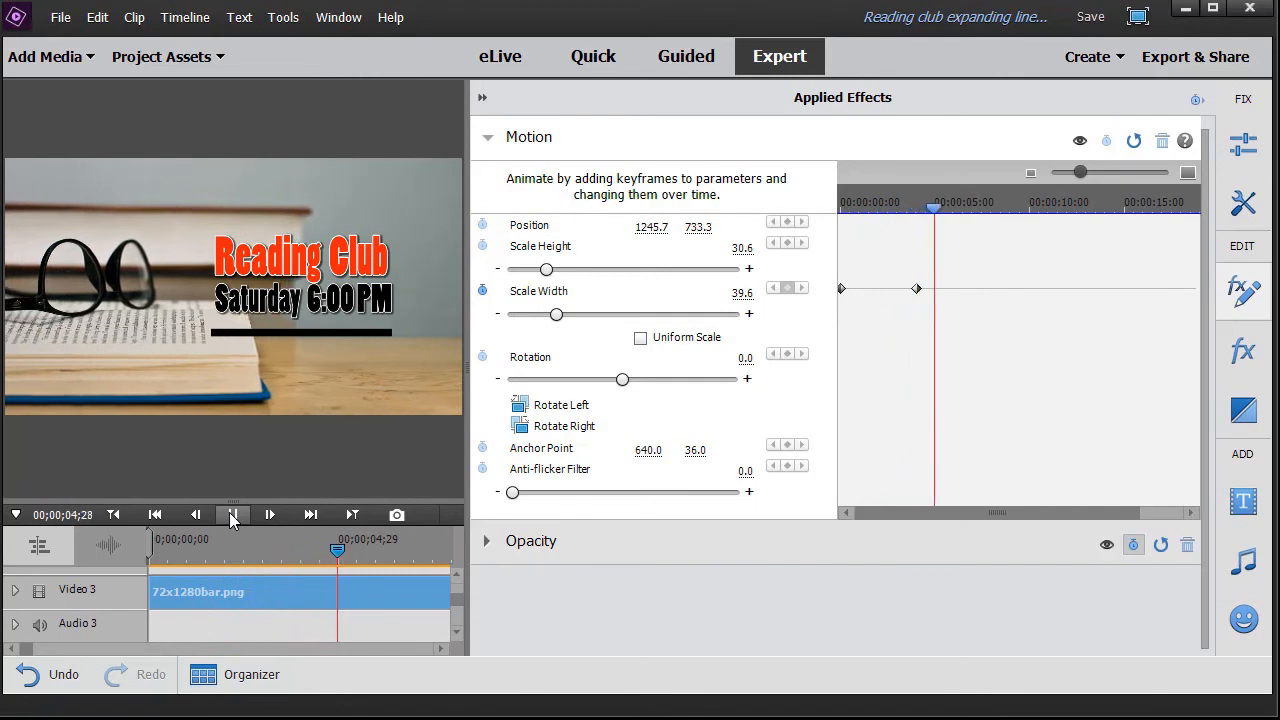
click(234, 519)
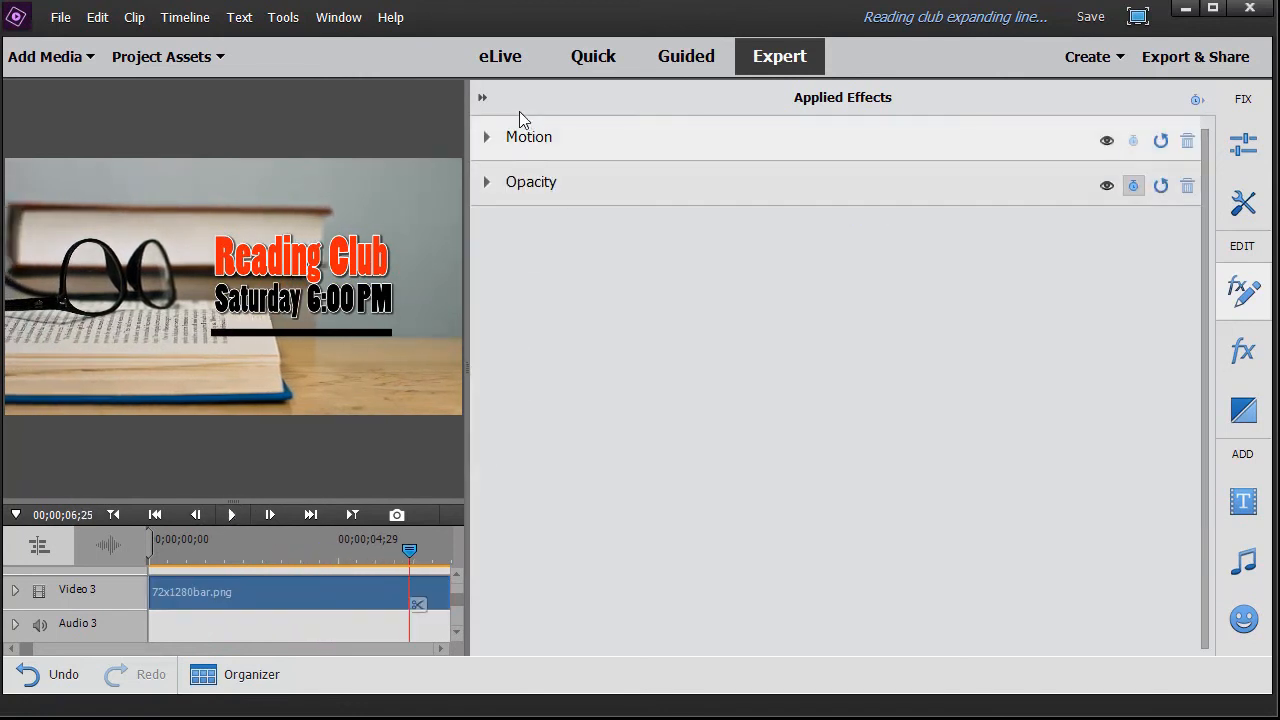
- Close the applied effects settings and play the expanding line from the start in the enlarged preview
click(482, 97)
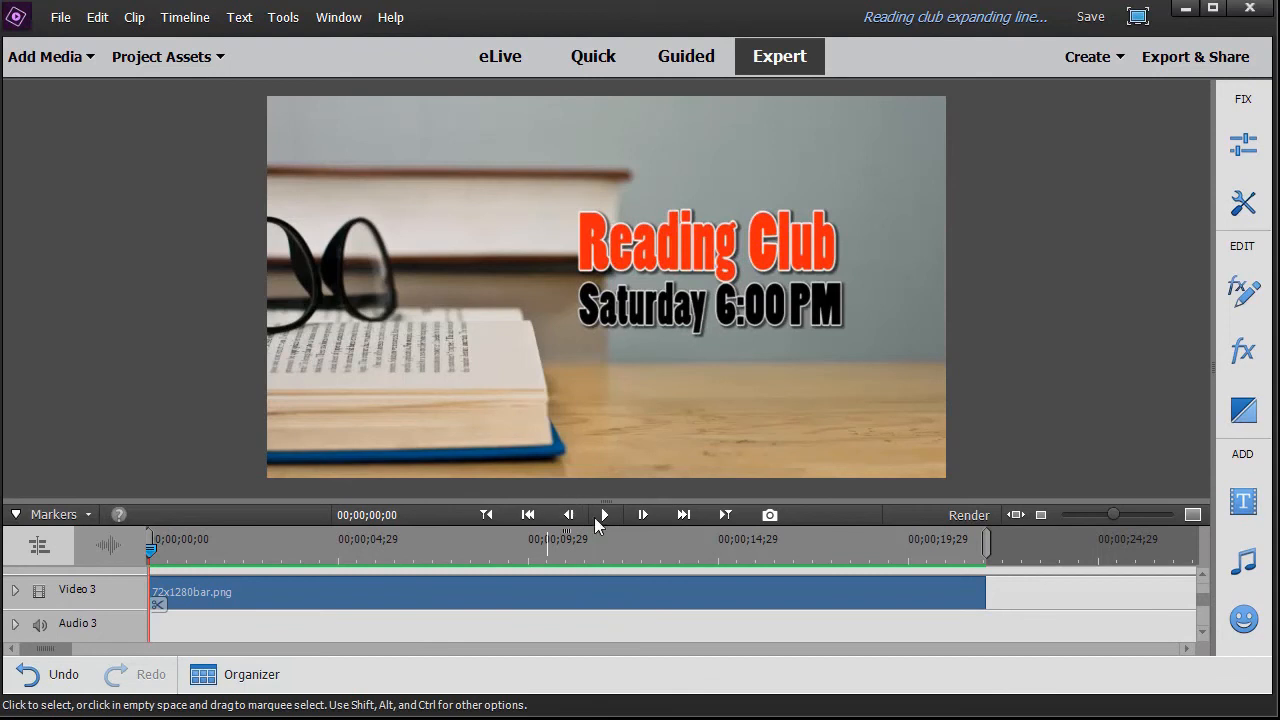
click(605, 515)
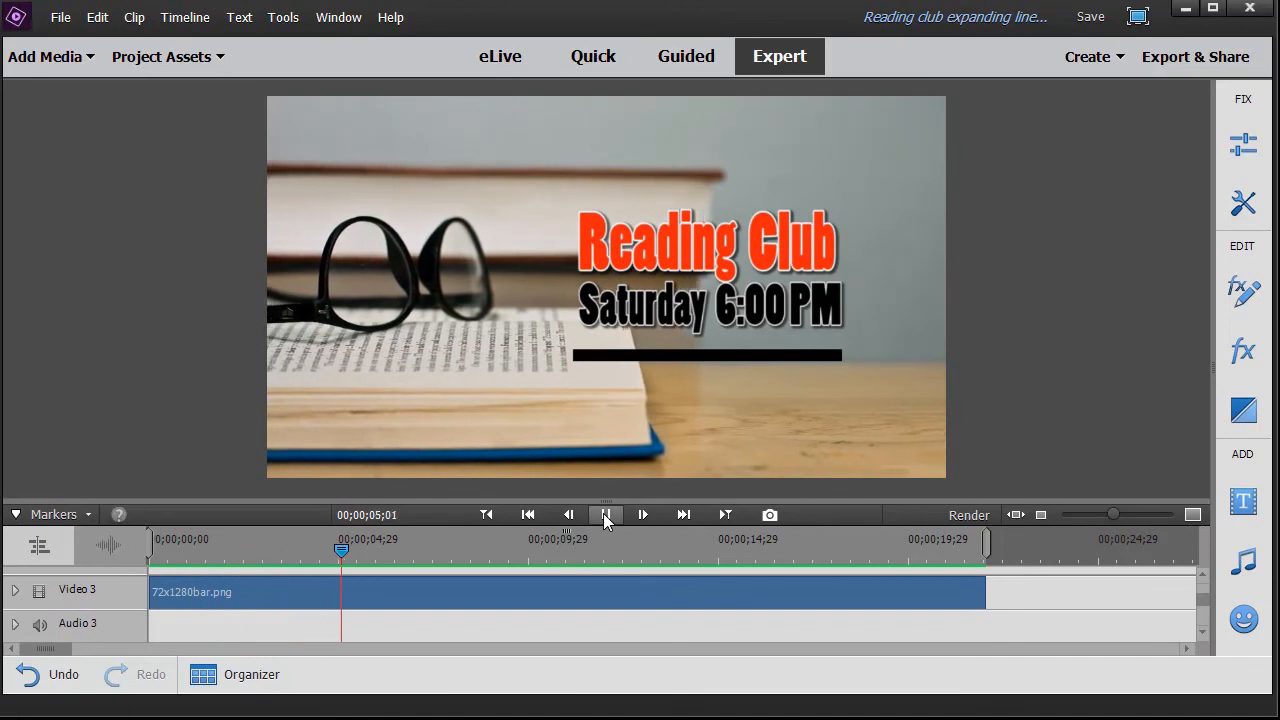
click(609, 514)
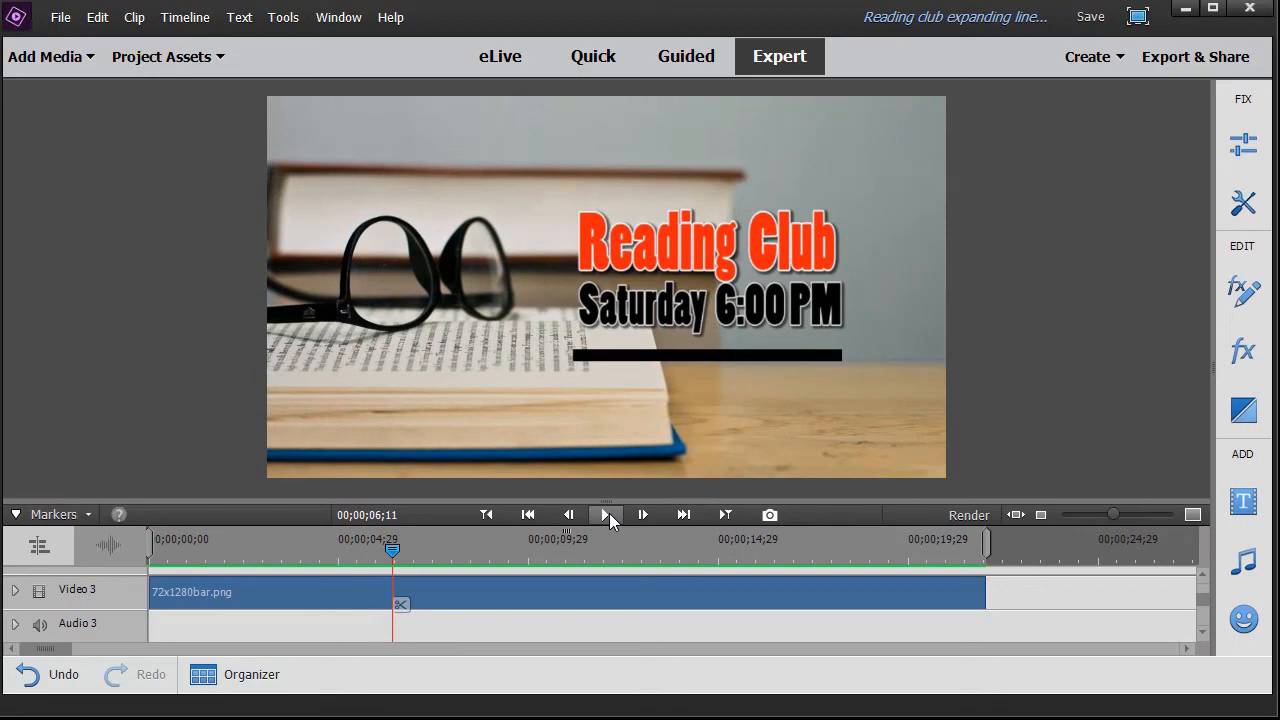
- Select the 72x1280bar.png clip on the Video 3 track
click(494, 598)
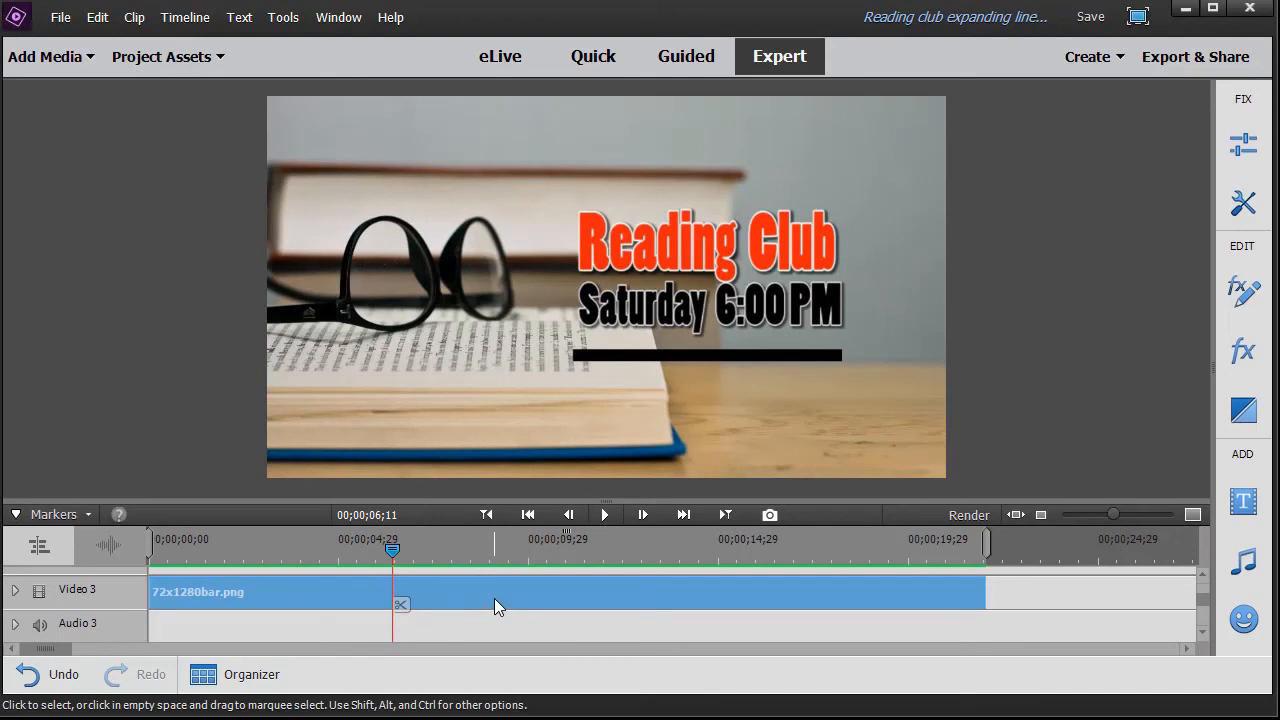